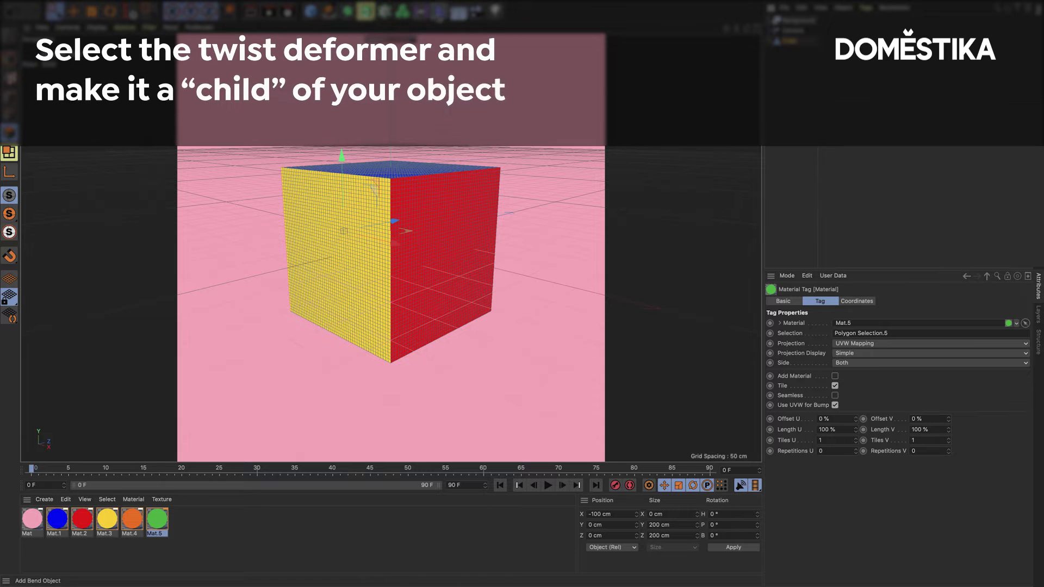
Step: Add a Twist deformer under Cube and raise its angle to about 342° for a spiral
click(439, 11)
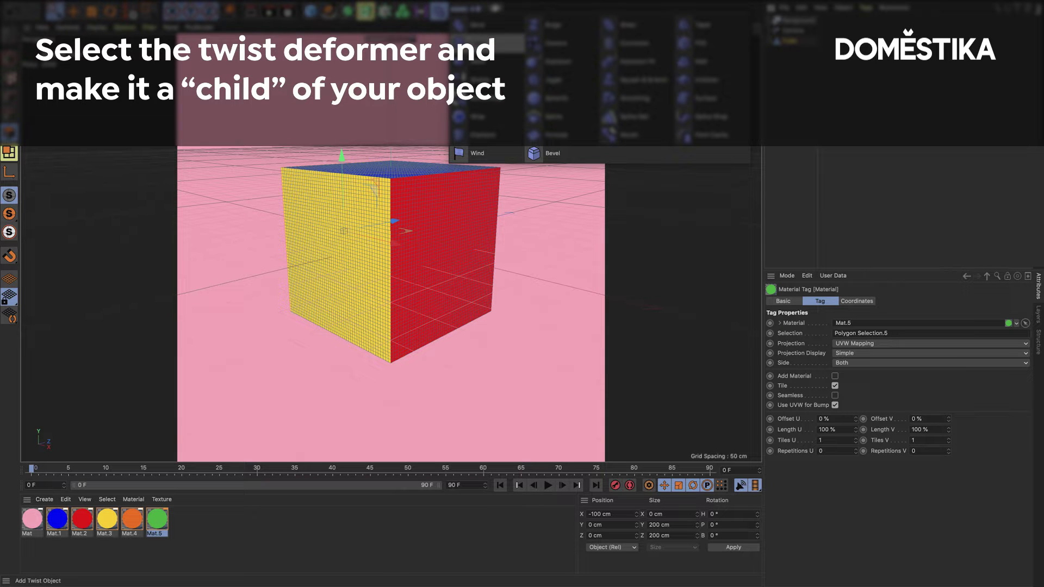
click(534, 24)
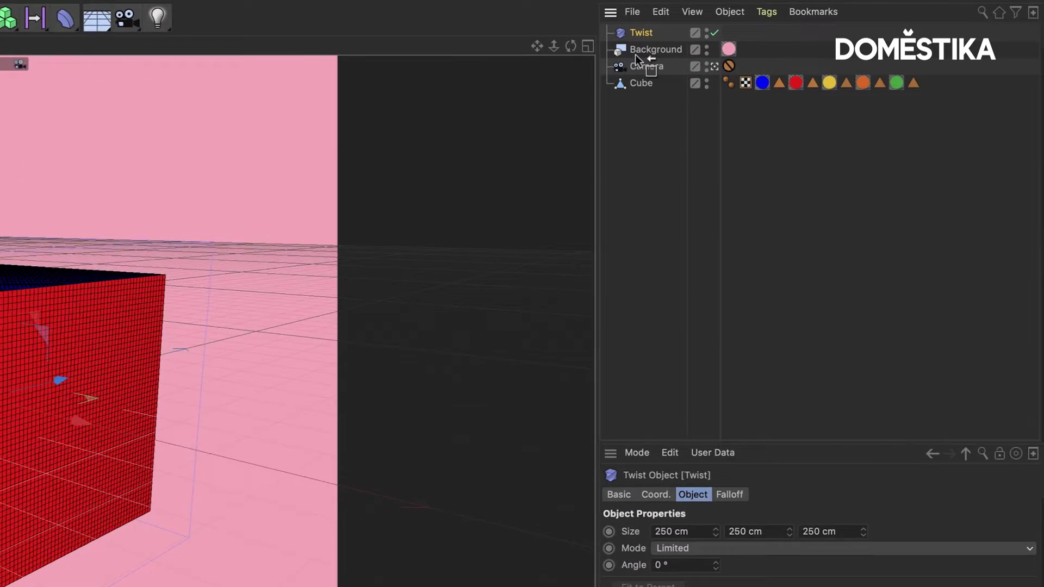
drag(635, 54, 535, 104)
drag(835, 344, 897, 344)
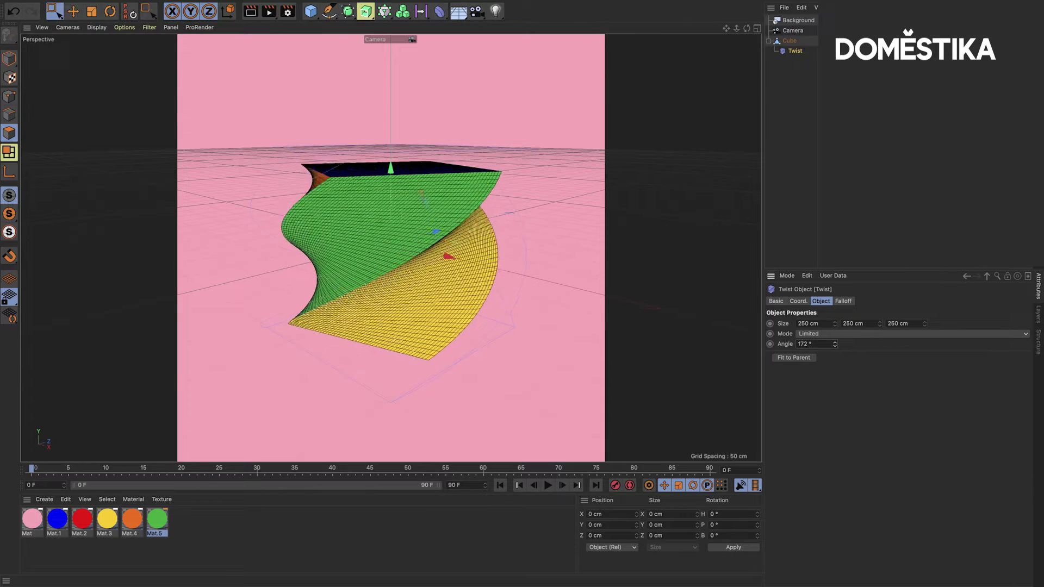
drag(835, 344, 834, 343)
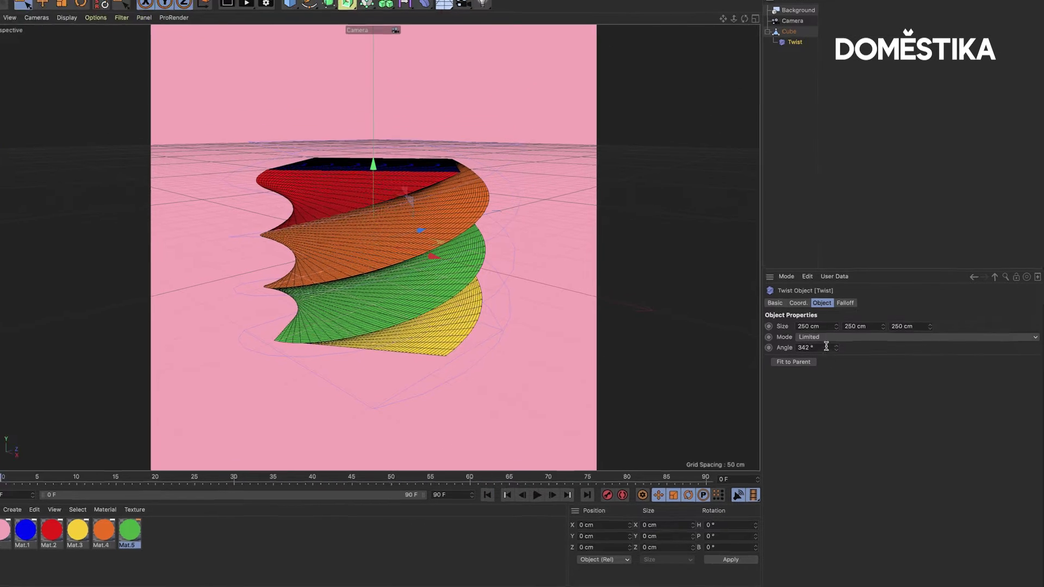
Step: Set the Twist Angle back to 0° and record an Angle keyframe at frame 0
double_click(793, 403)
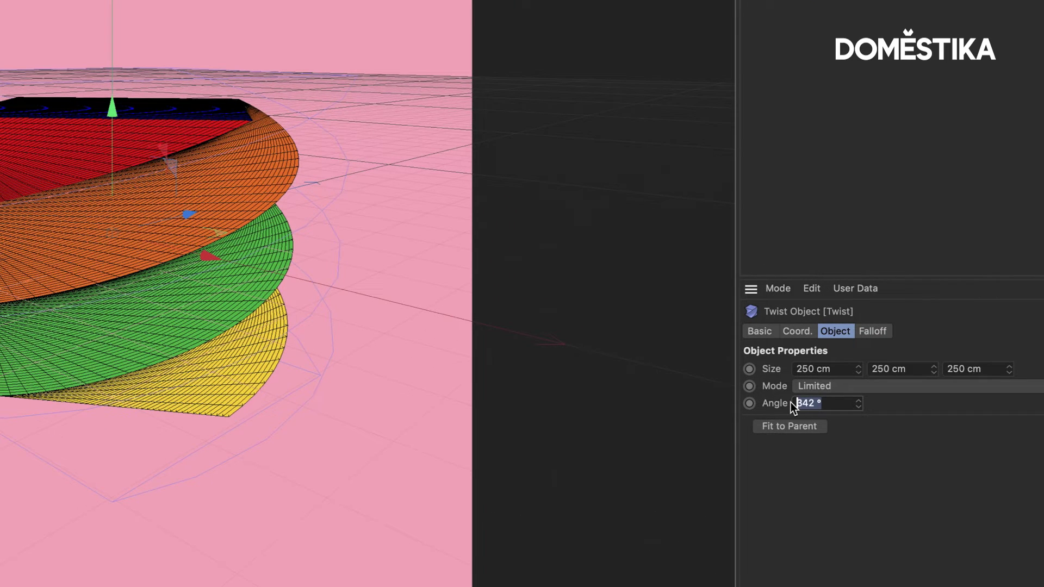
text(0)
text(°)
key(Return)
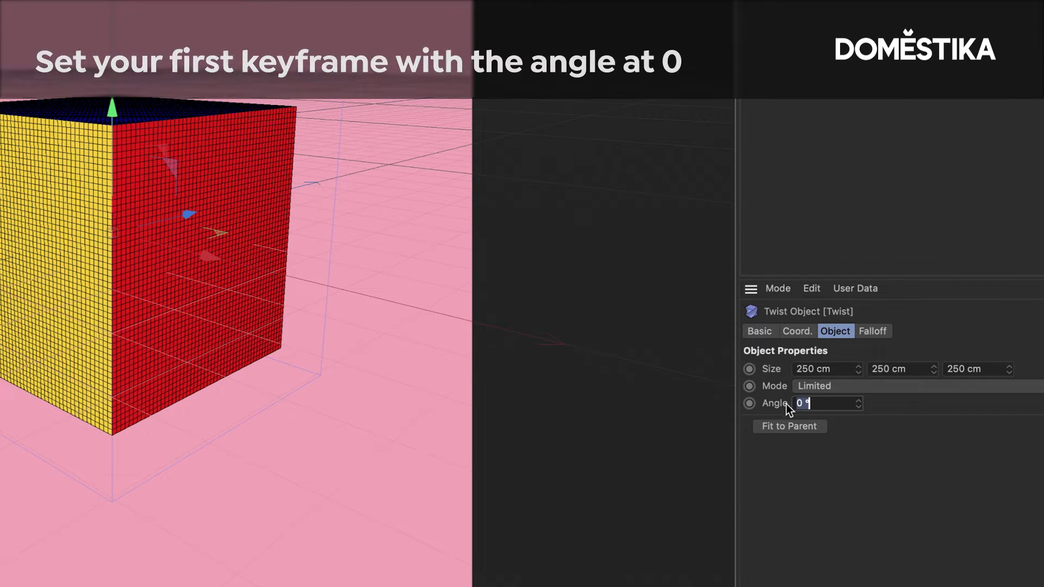
click(748, 404)
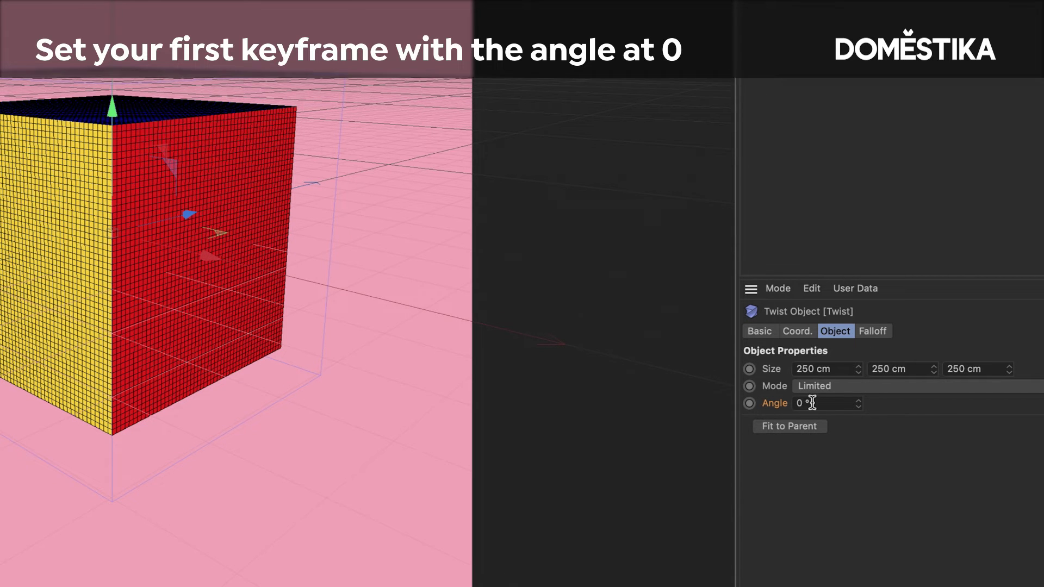
click(749, 403)
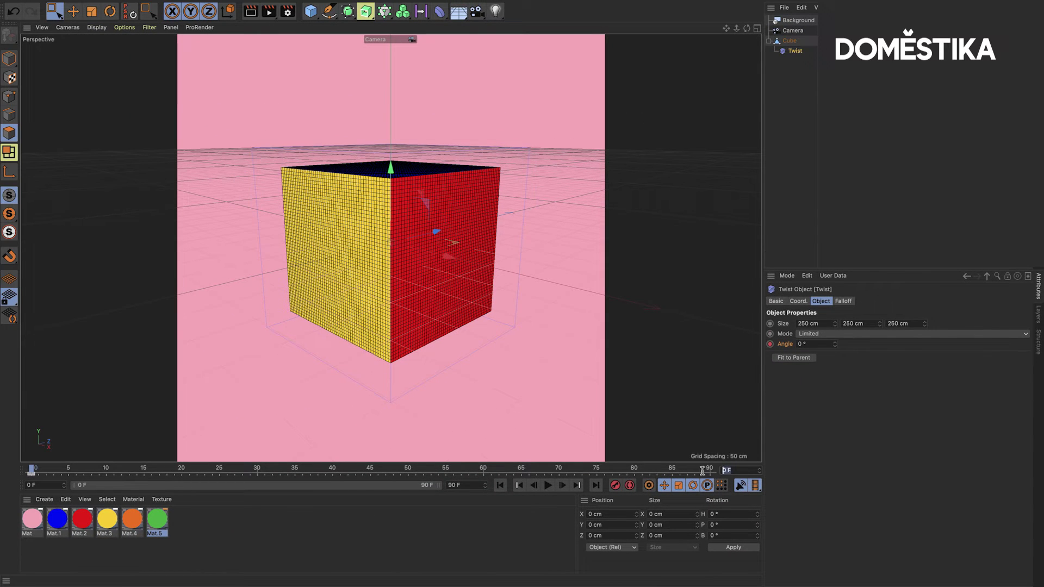
text(45)
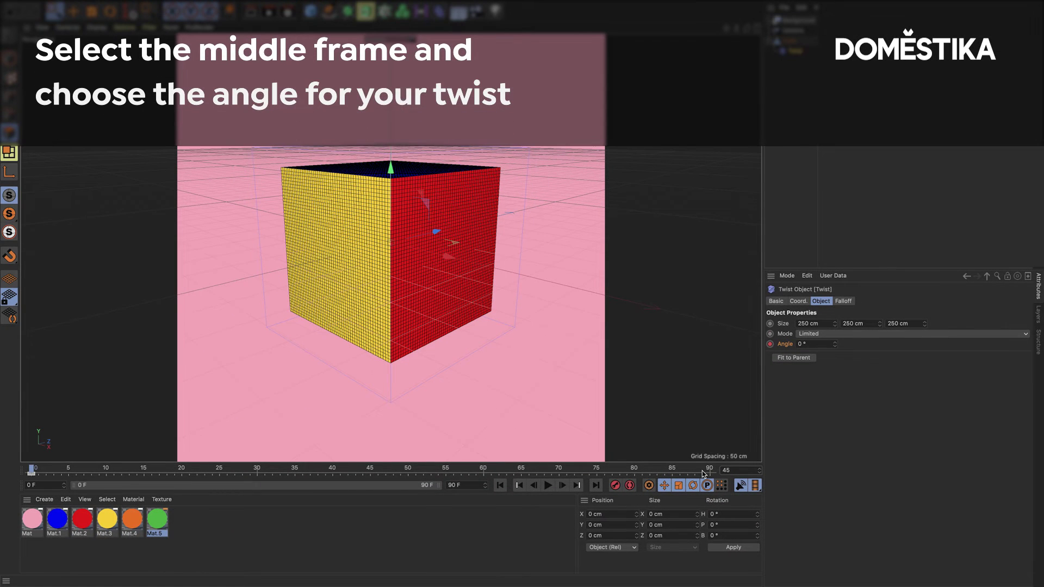
Step: At frame 45, set the Twist Angle to 260° and keyframe it
key(Return)
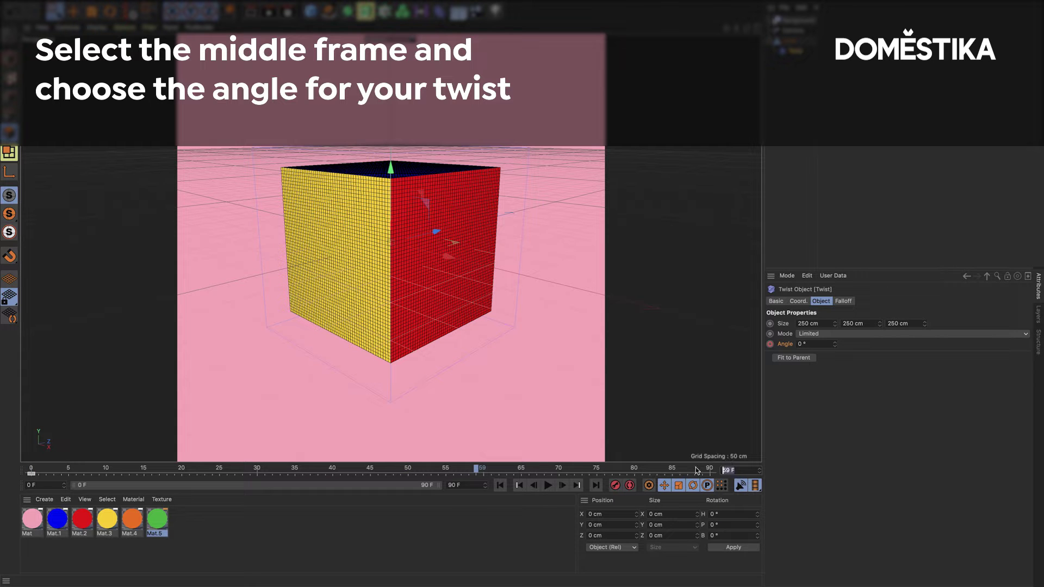
text(4)
key(Return)
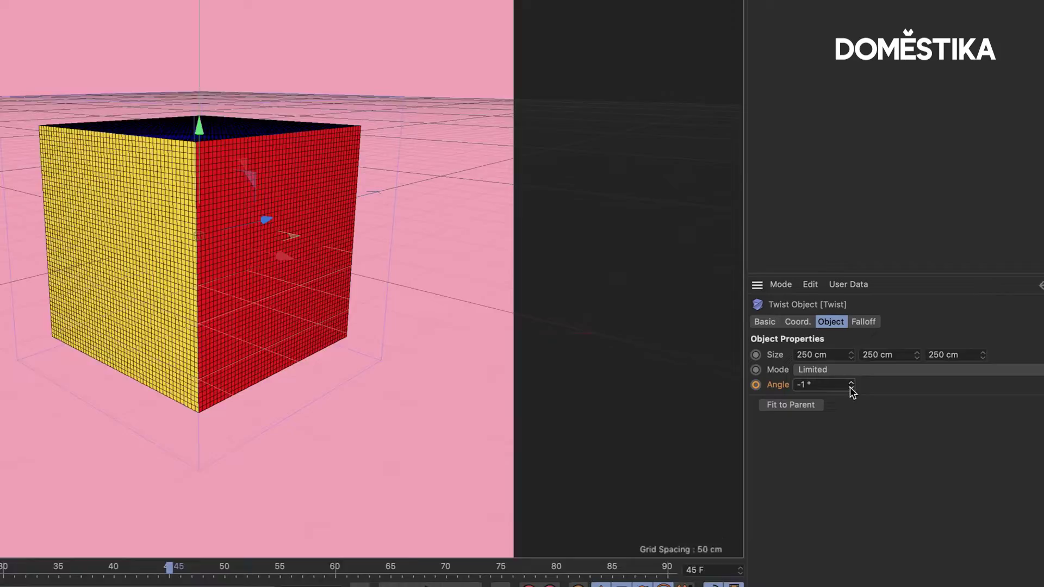
drag(836, 346, 889, 346)
drag(858, 403, 898, 403)
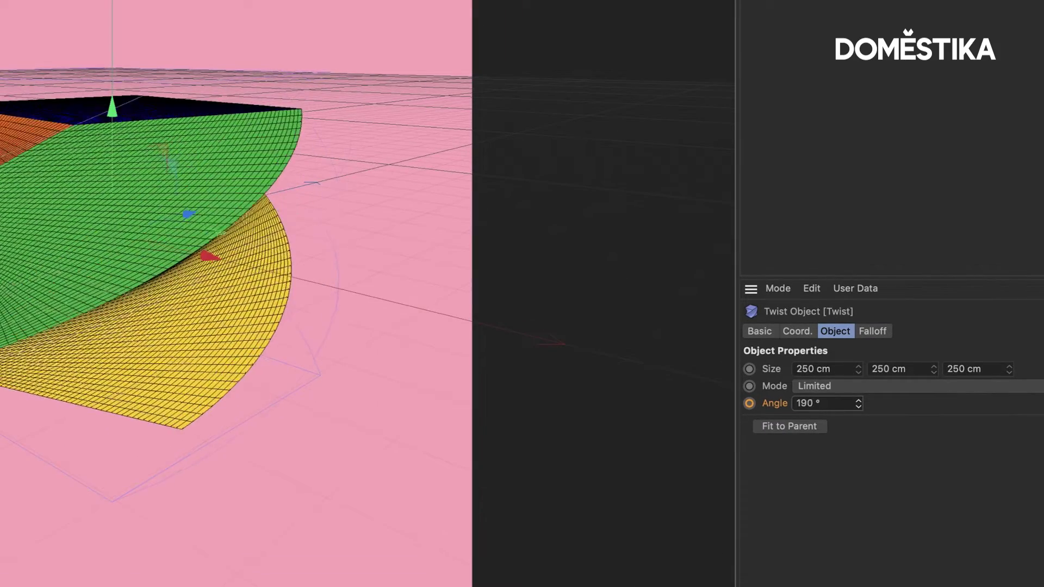
drag(769, 400, 783, 400)
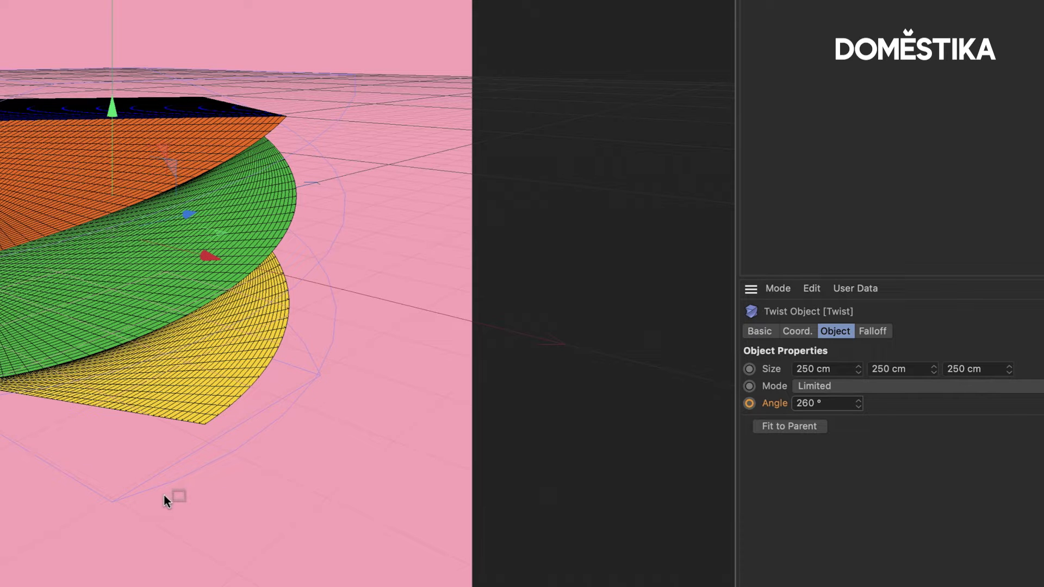
click(749, 403)
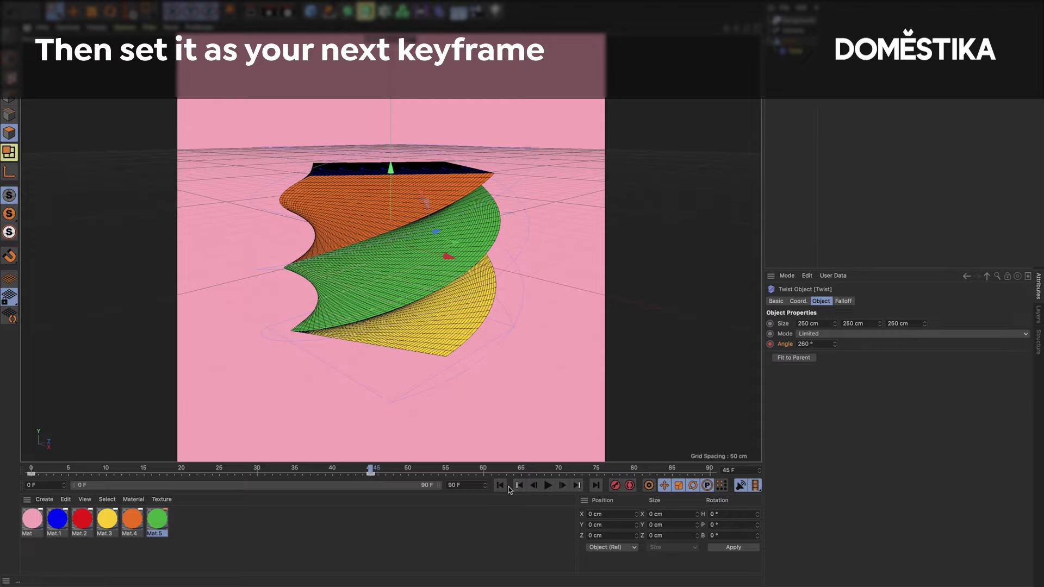
Step: Preview the twist from the first frame, then scrub the timeline toward the end
click(501, 485)
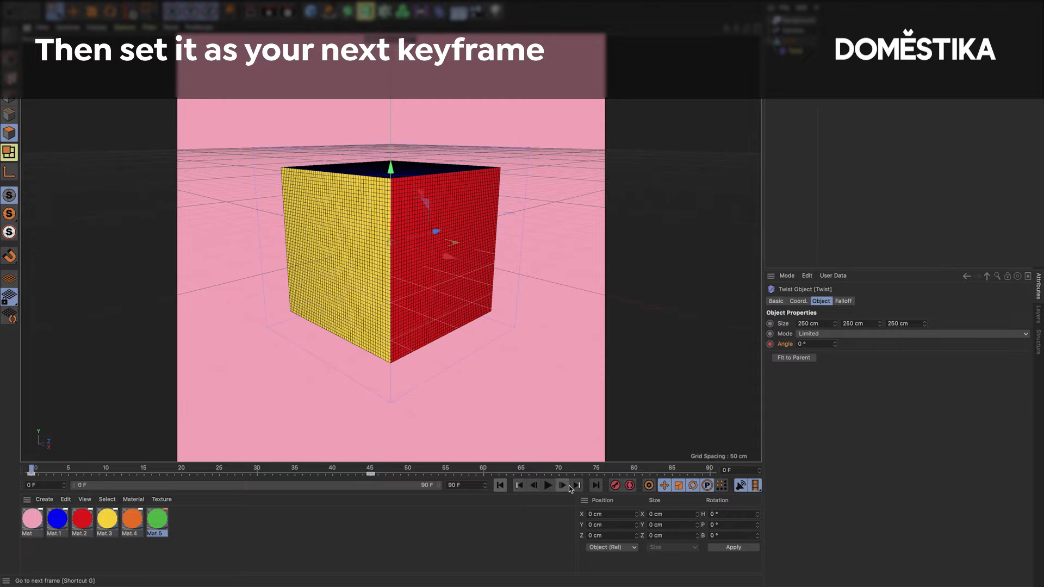
click(547, 485)
click(548, 486)
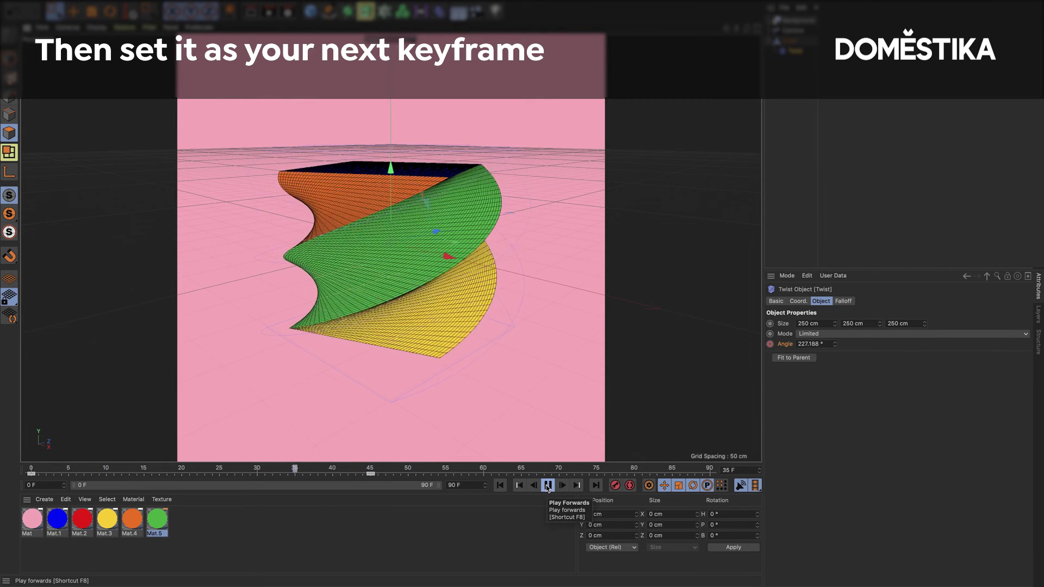
click(370, 471)
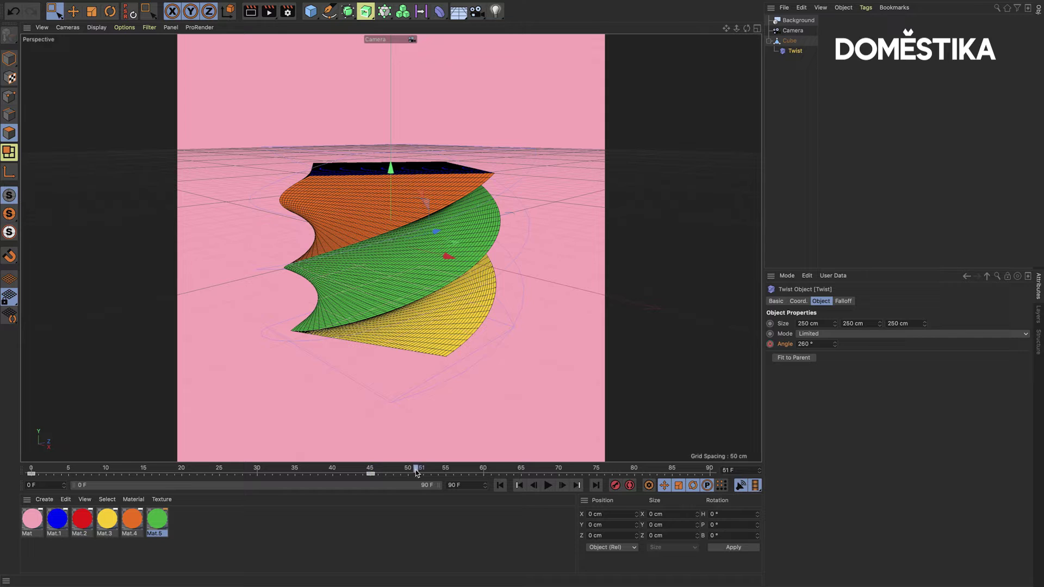
drag(371, 471, 720, 486)
Step: Keyframe a 0° Twist Angle at frame 90, then play the animation from frame 0
click(822, 341)
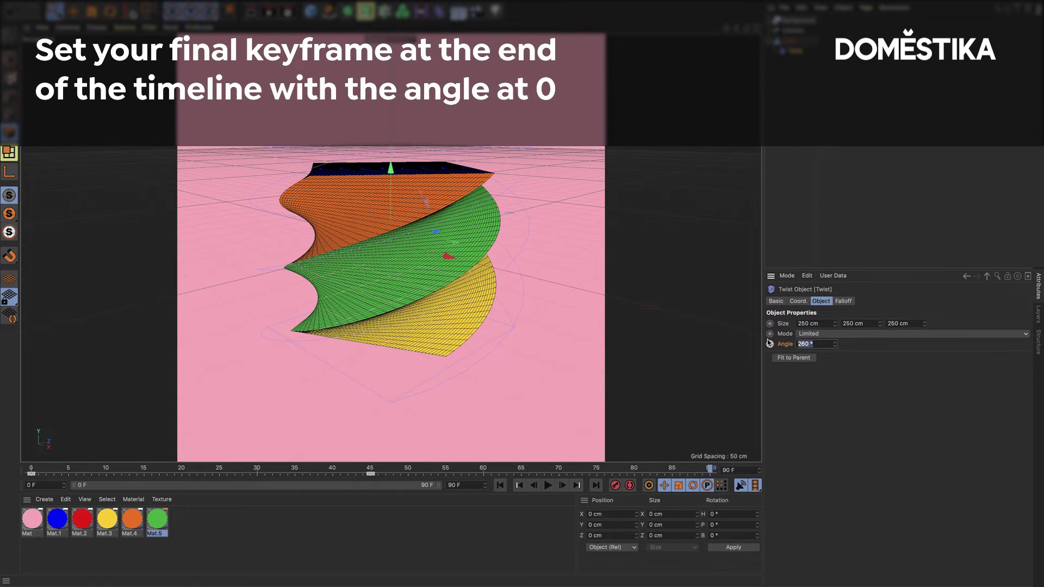
text(0)
key(Return)
click(769, 344)
click(499, 485)
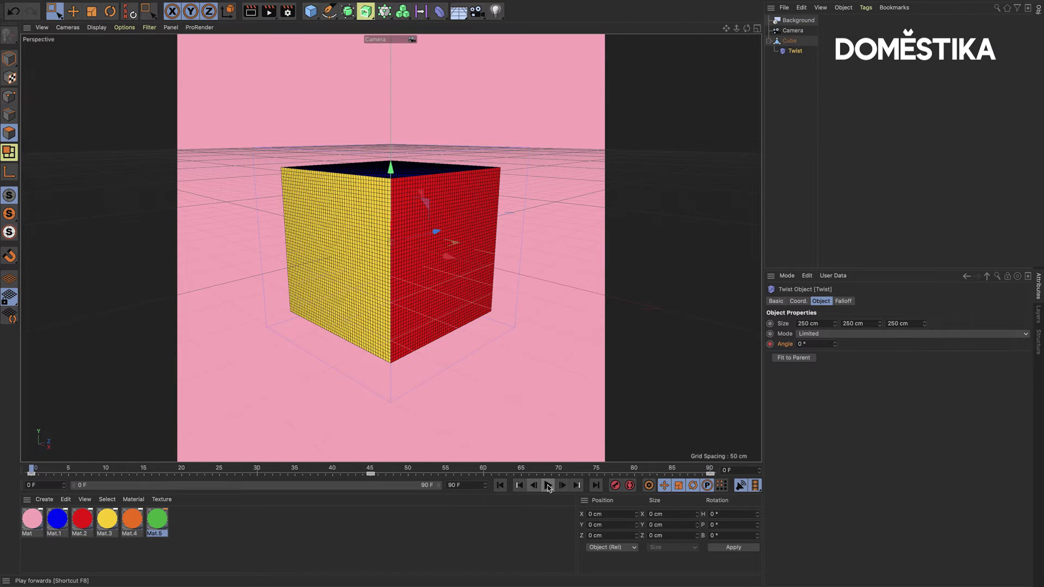
click(547, 486)
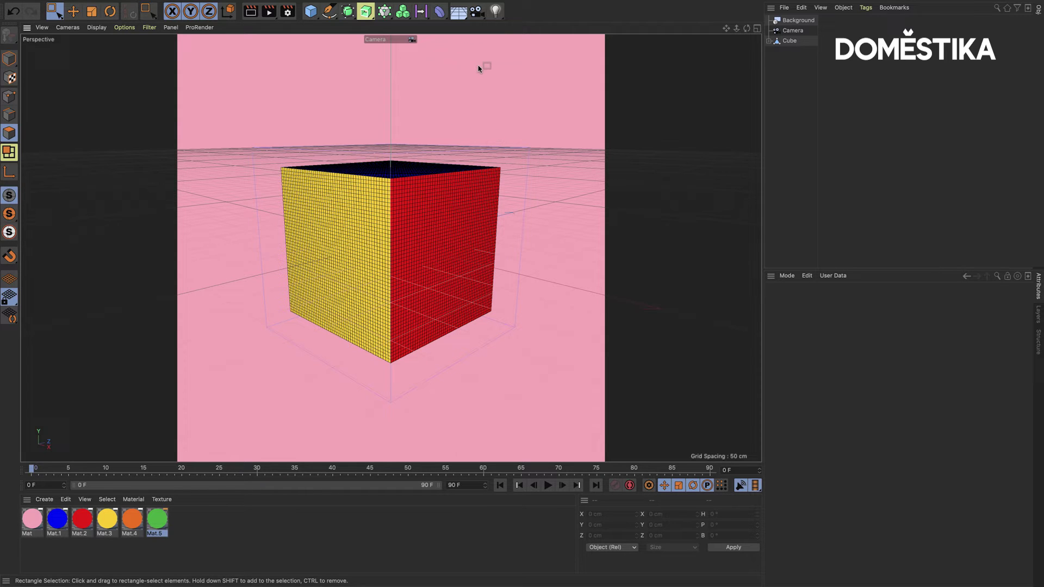
Step: Create a Null object, drag Cube under it, and select the Null
key(alt+n)
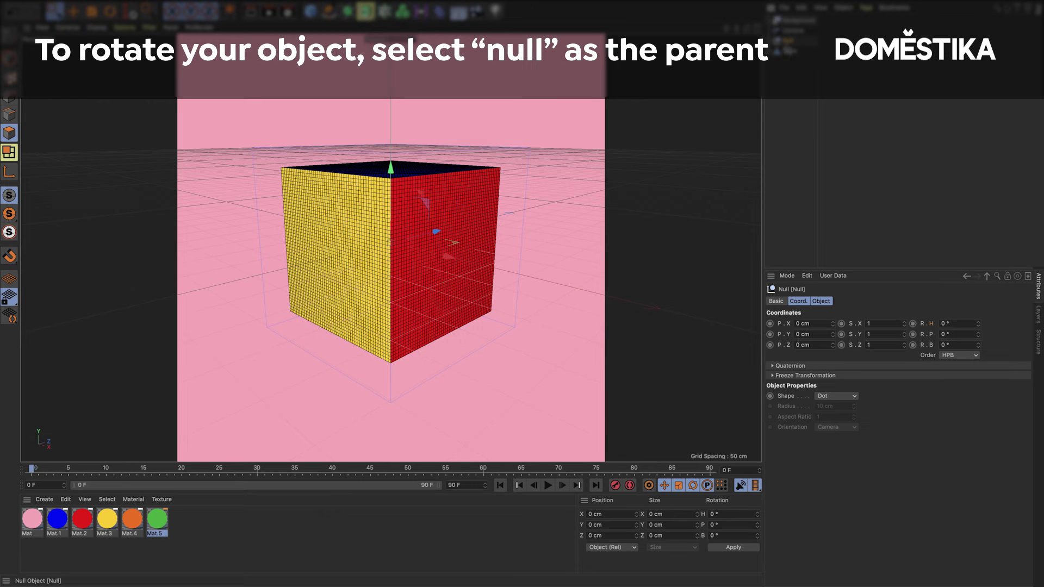
drag(790, 54, 791, 58)
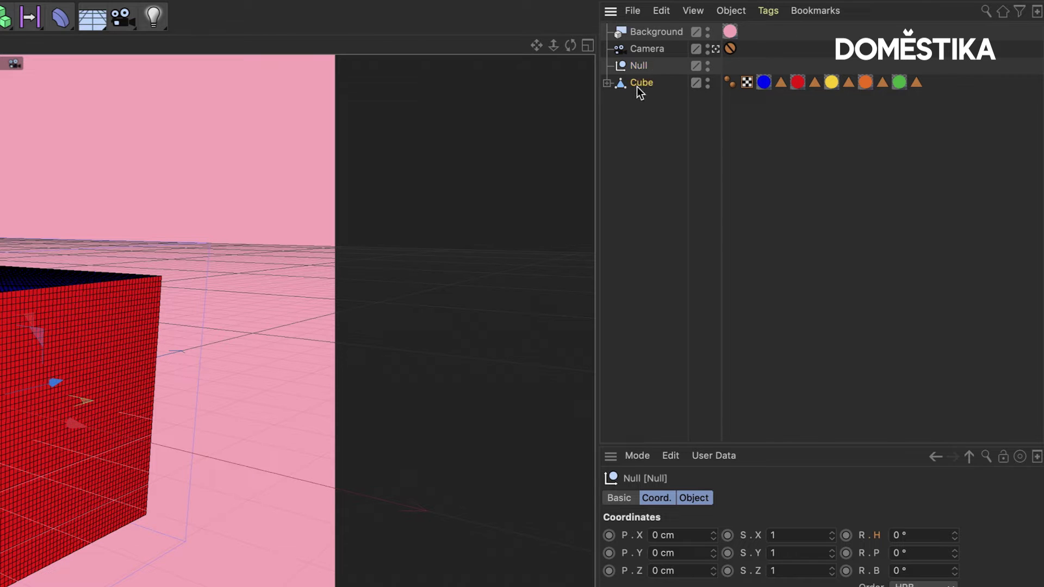
drag(637, 86, 638, 71)
drag(637, 64, 650, 70)
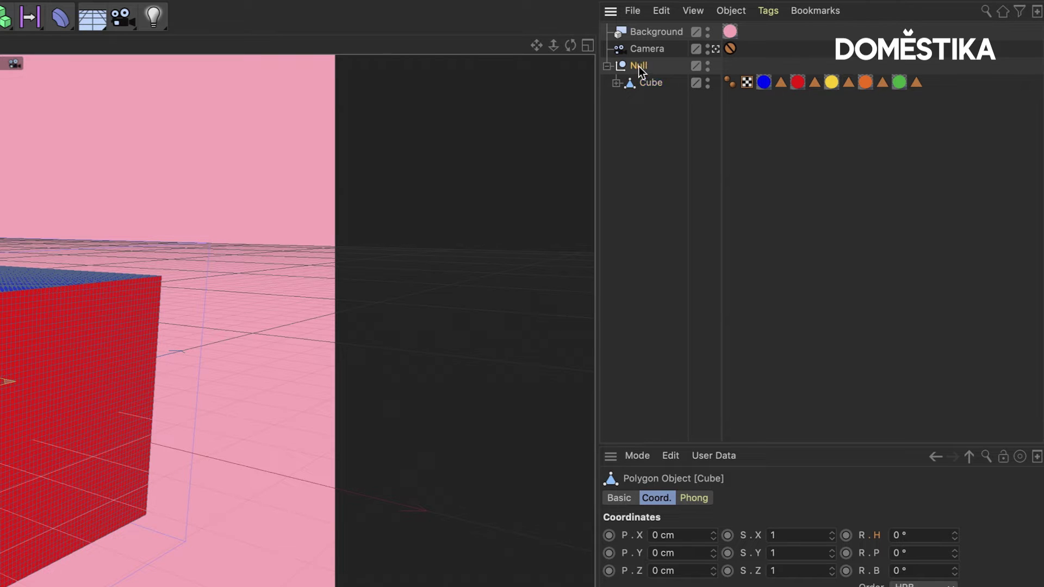
click(639, 67)
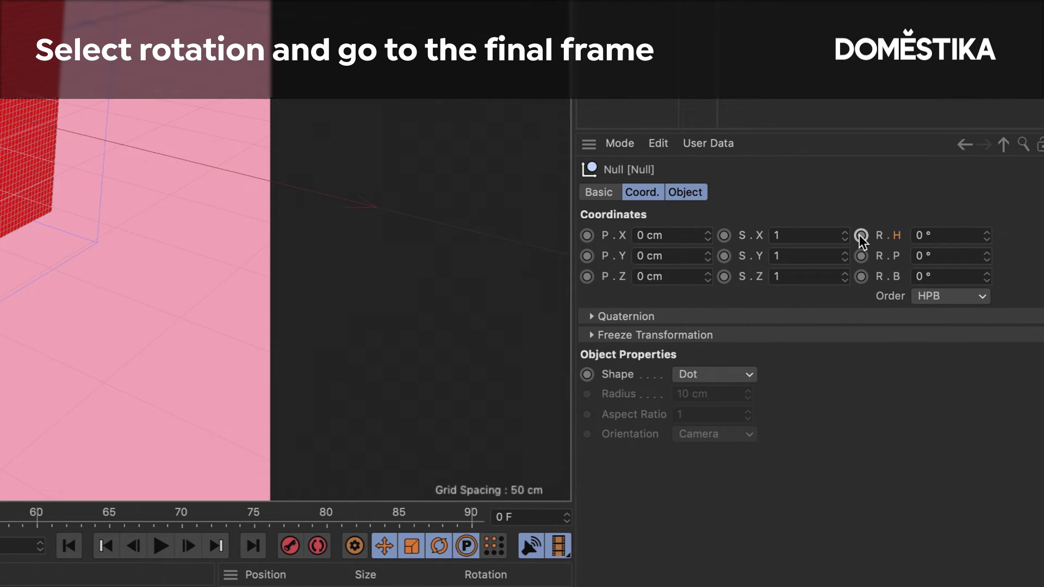
Step: Keyframe the Null's heading at 0° on frame 0 and 360° on frame 90, then play
click(861, 235)
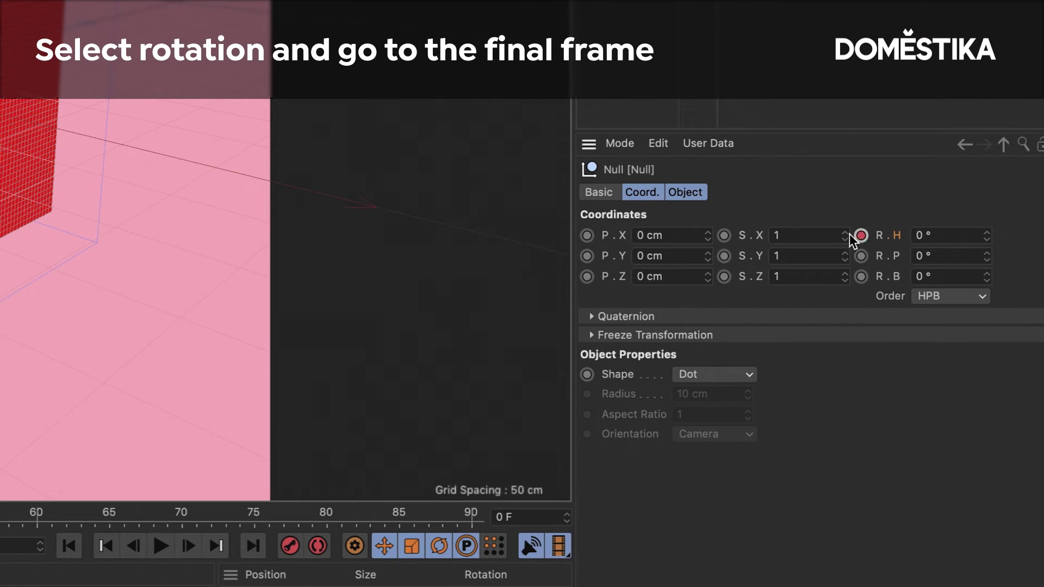
click(256, 543)
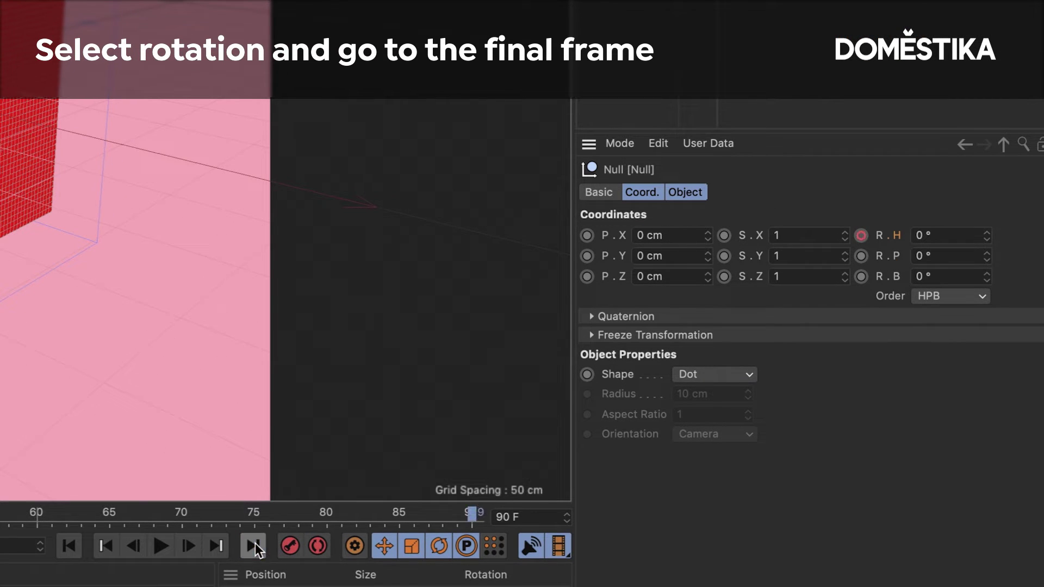
click(930, 235)
text(36)
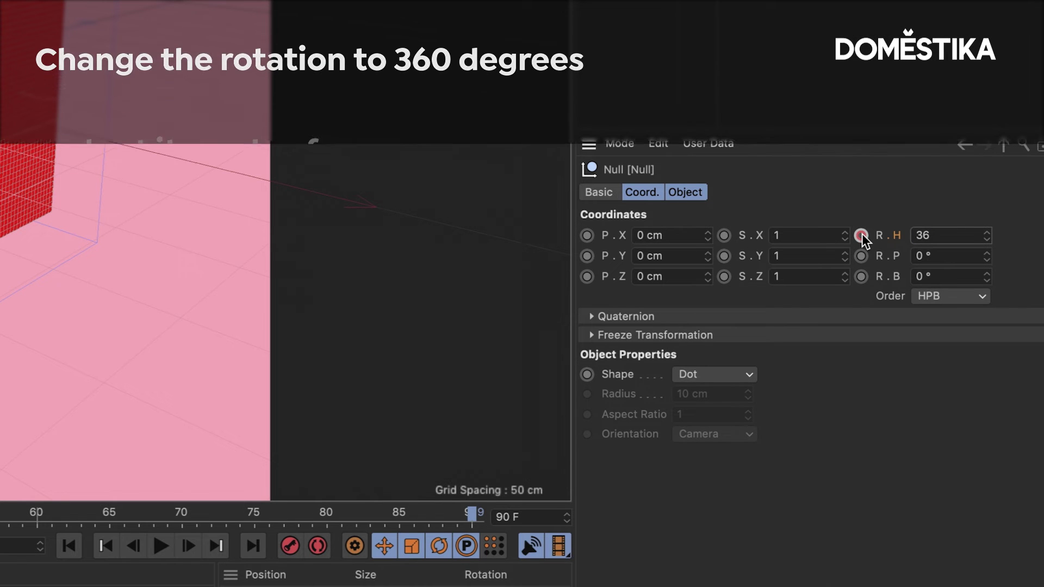
text(0)
key(Return)
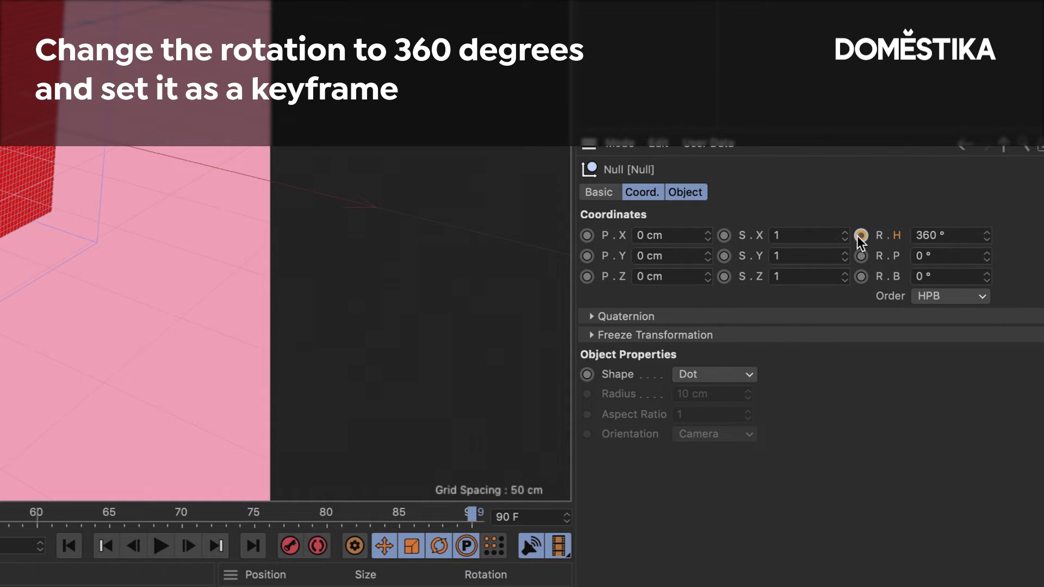
click(857, 236)
click(69, 546)
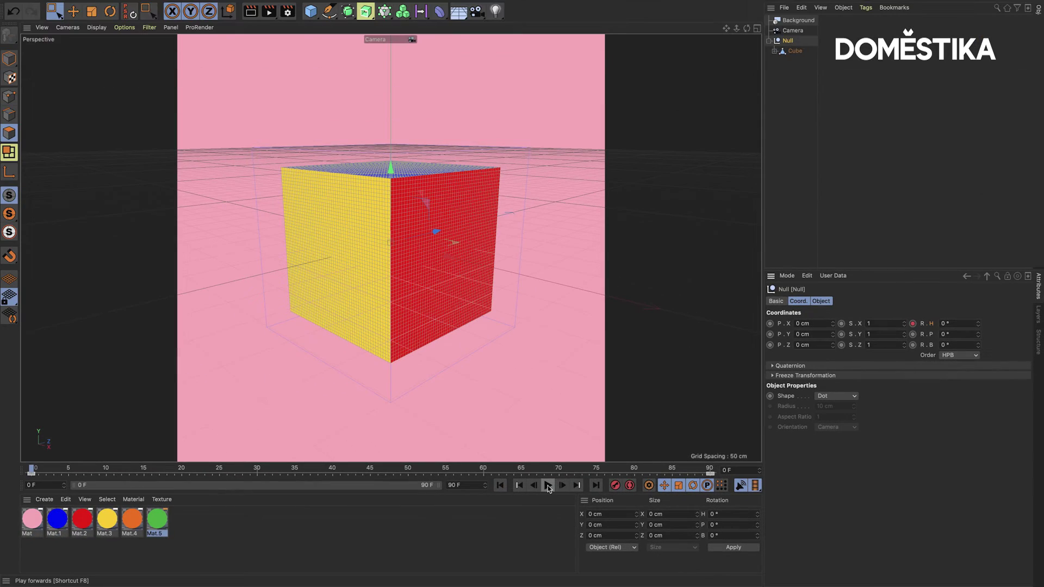
click(548, 486)
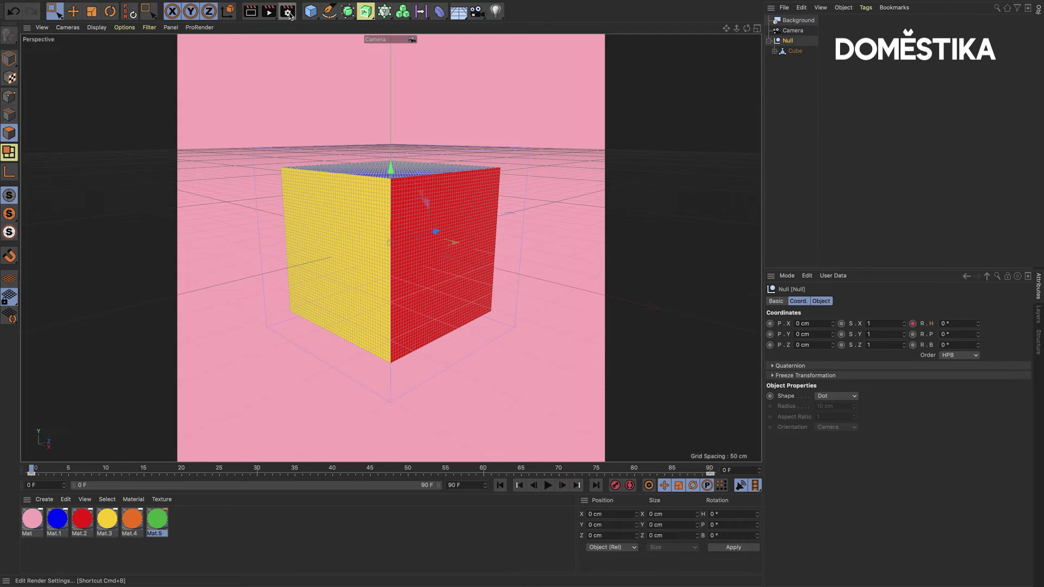
Step: In Render Settings Output, set Frame Range to All Frames with TIF format, then close
click(289, 13)
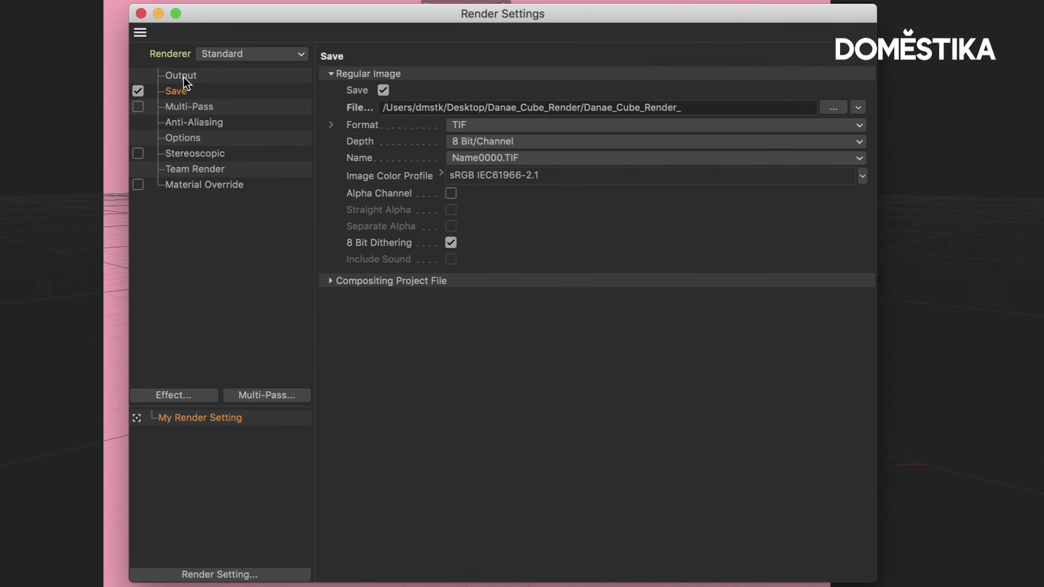
click(184, 77)
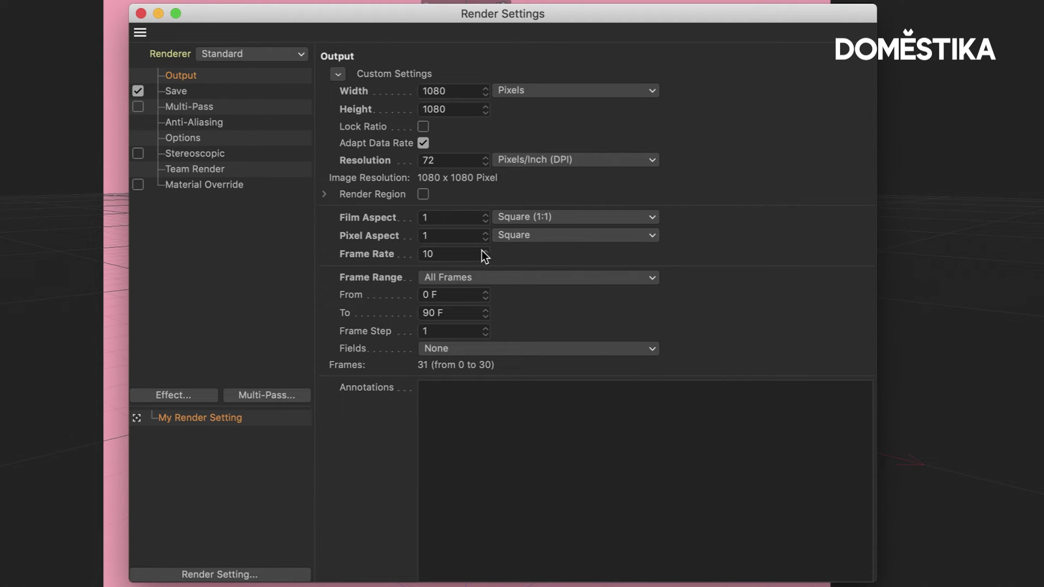
click(432, 278)
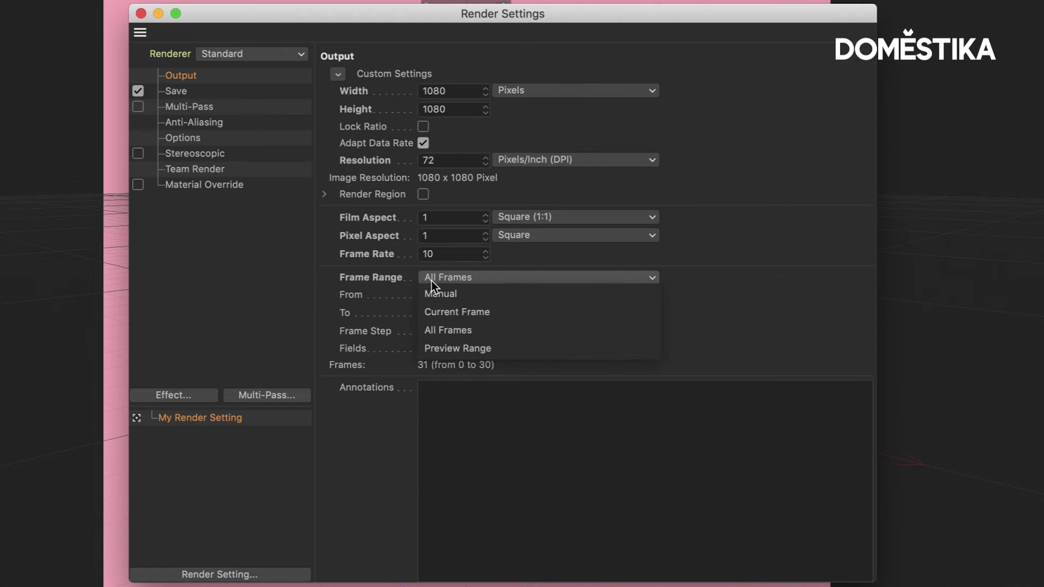
click(464, 311)
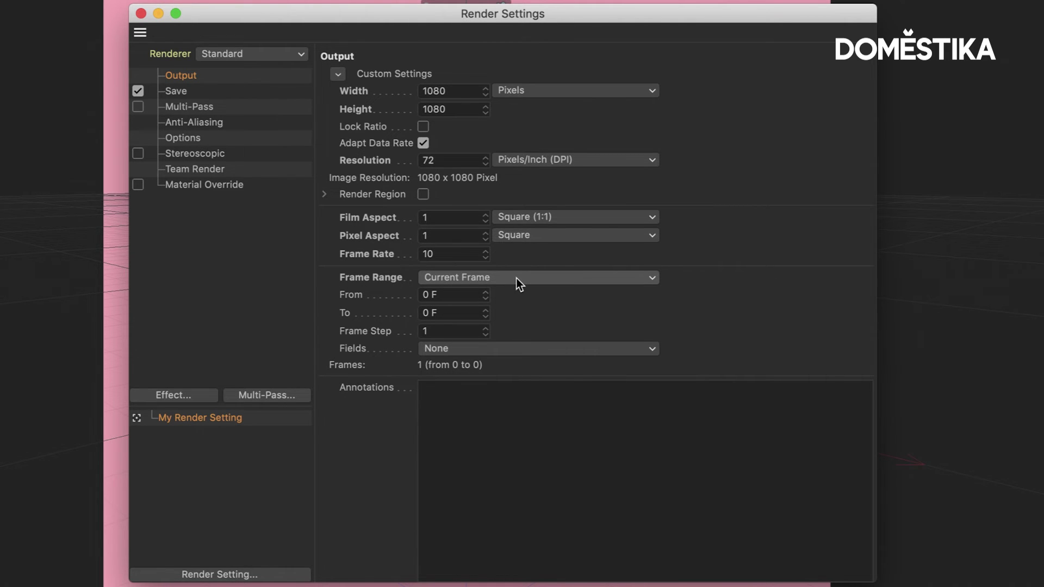
click(629, 280)
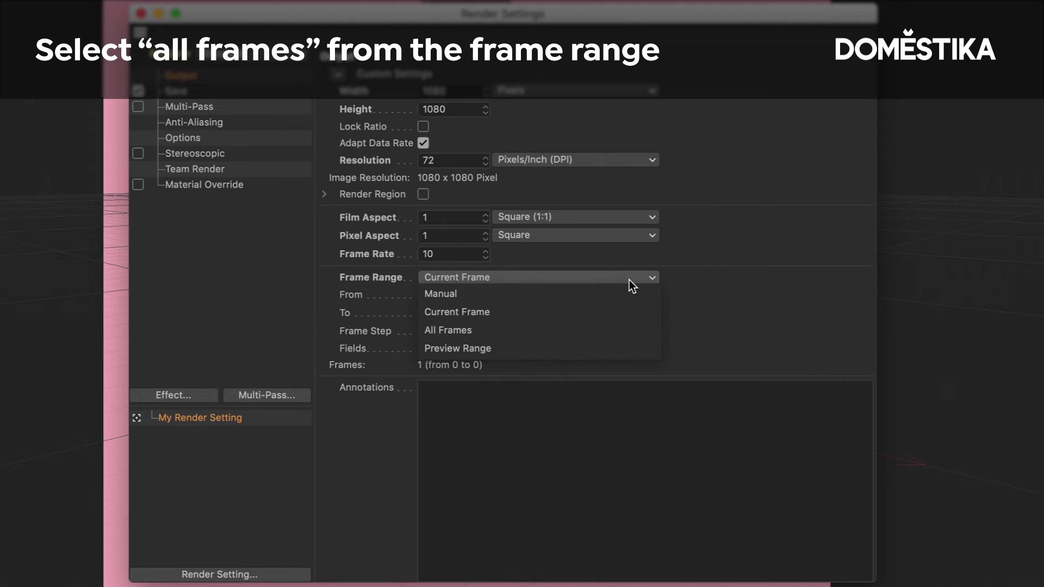
click(467, 329)
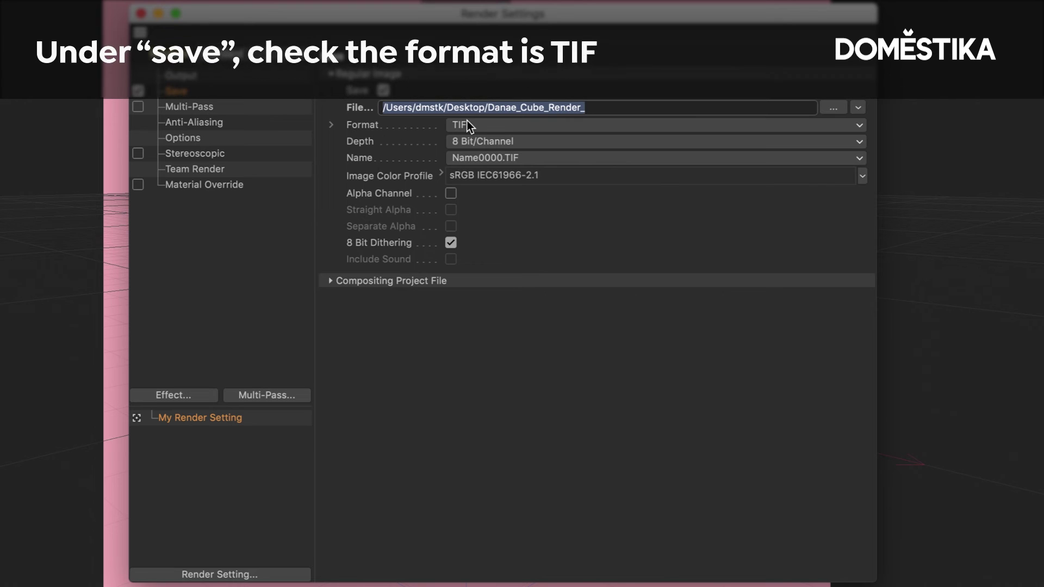
click(174, 78)
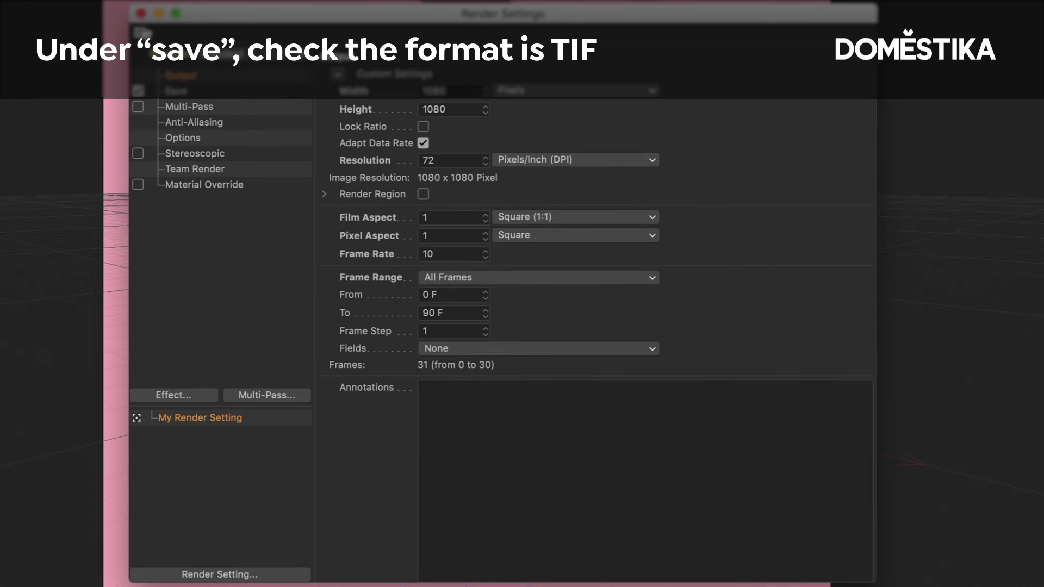
click(141, 13)
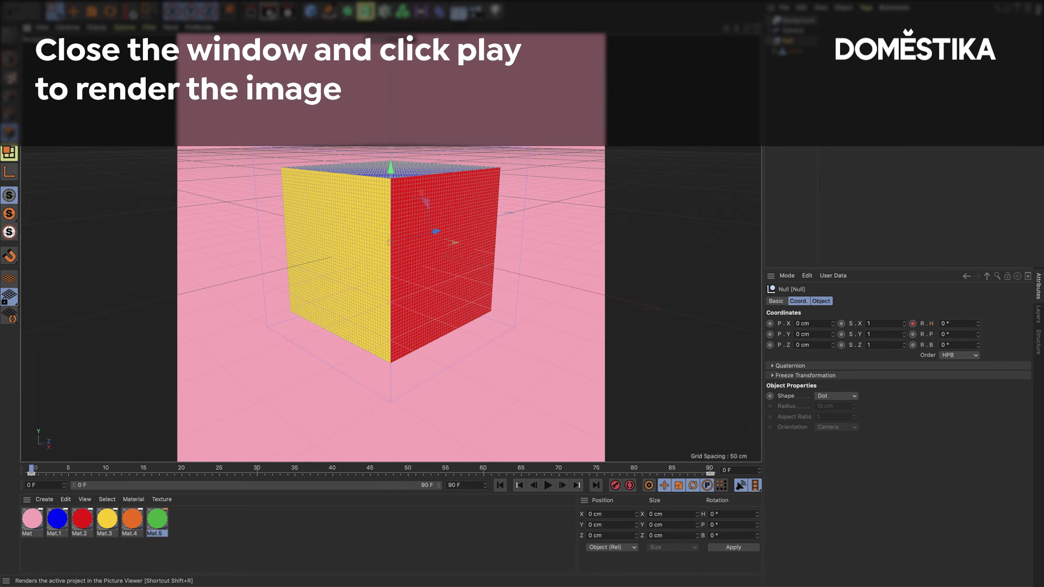
Step: Render the animation frames to the Picture Viewer
click(268, 11)
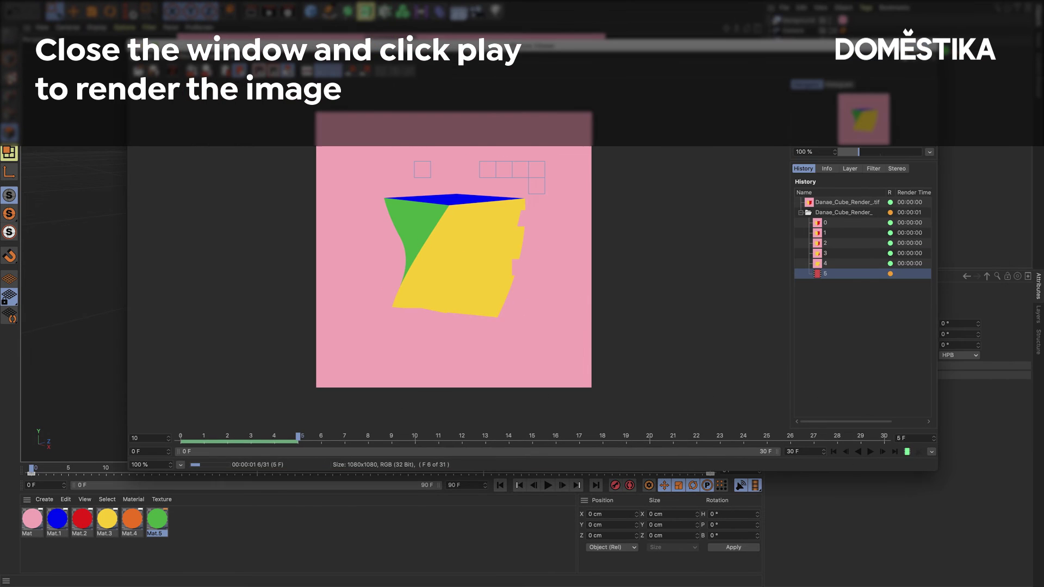